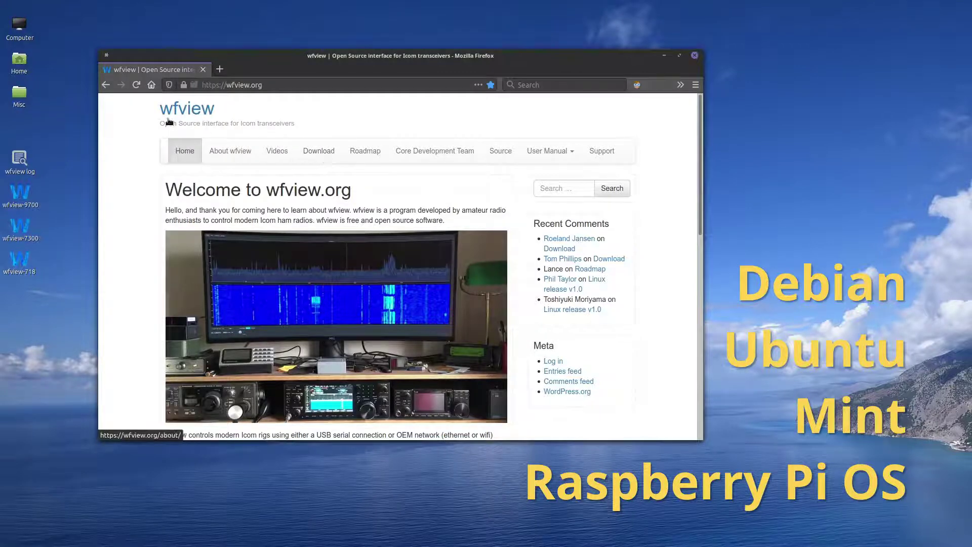
# Go to the Download page from the wfview.org top navigation bar
pyautogui.click(310, 151)
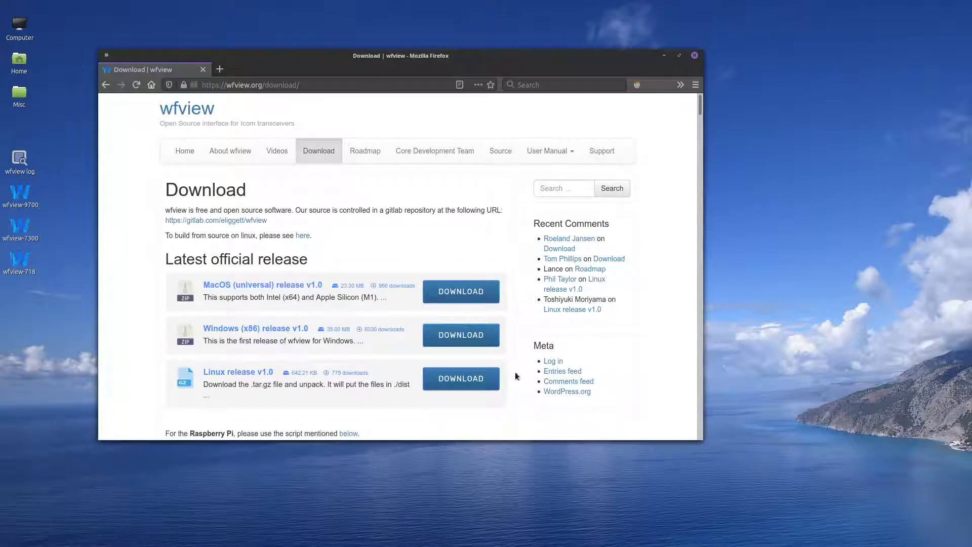
# Scroll down to the Debian Build Script section and highlight its heading
pyautogui.scroll(-10, 515, 375)
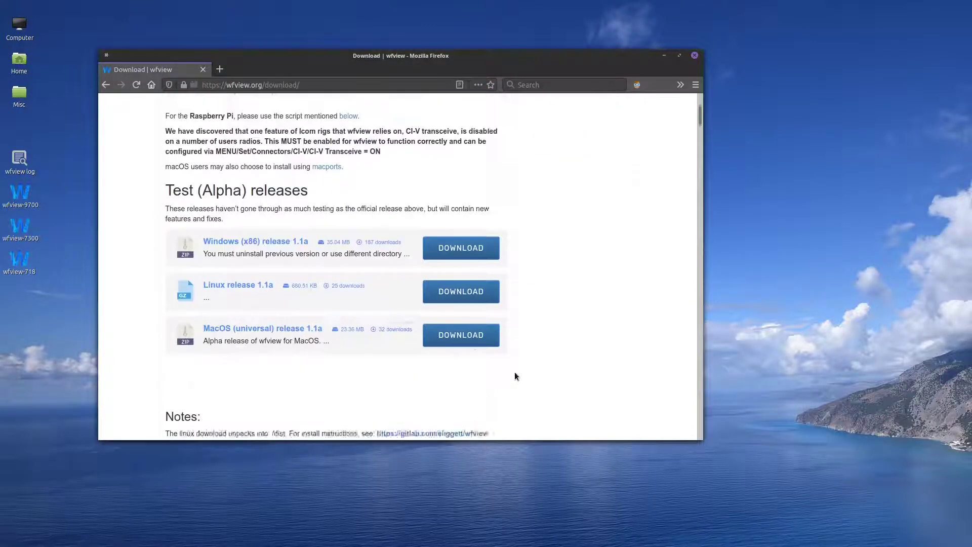
pyautogui.scroll(-3, 515, 375)
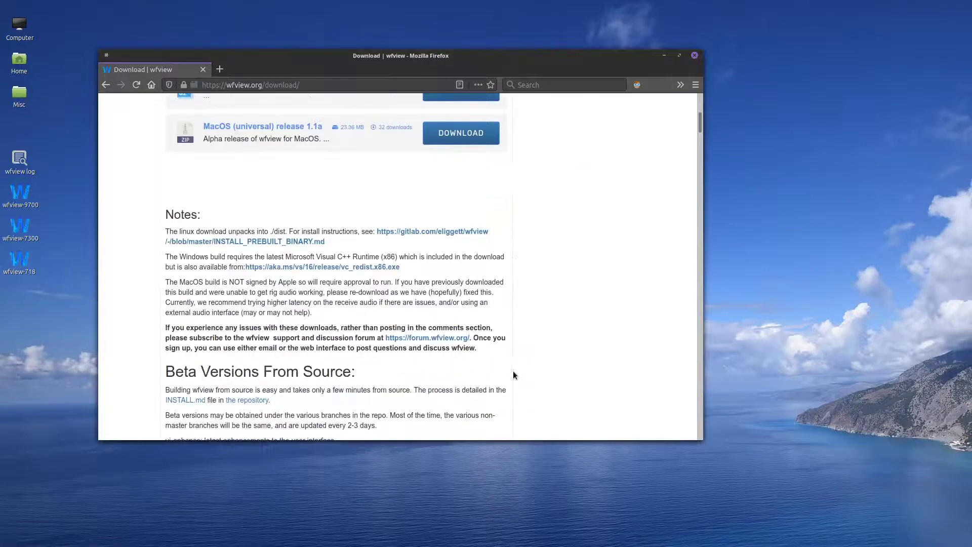
pyautogui.scroll(-5, 514, 375)
pyautogui.scroll(-1, 513, 371)
pyautogui.doubleClick(212, 221)
pyautogui.tripleClick(213, 221)
pyautogui.click(287, 227)
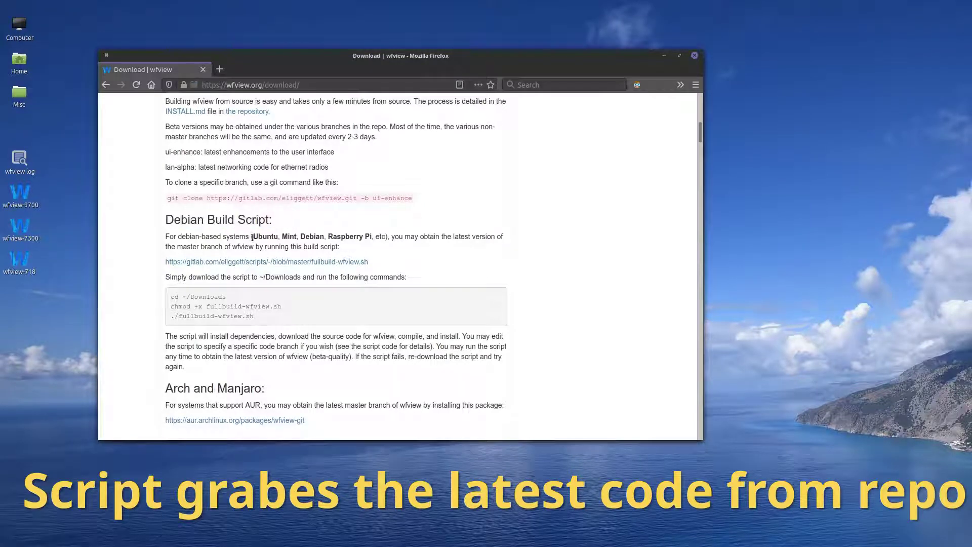
# Highlight the supported systems (Ubuntu, Mint, Debian, Raspberry Pi), then open fullbuild-wfview.sh on GitLab
pyautogui.moveTo(256, 236); pyautogui.dragTo(371, 235)
pyautogui.click(259, 236)
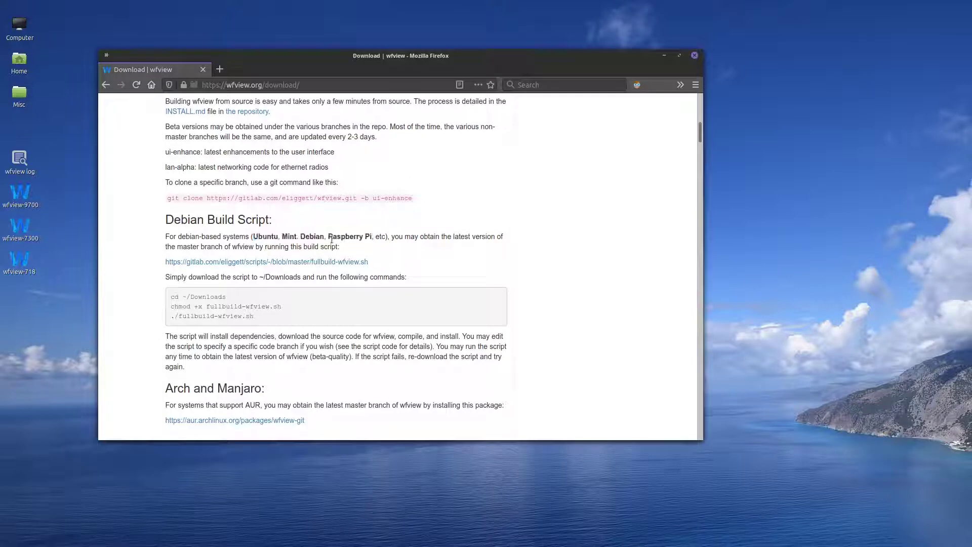
pyautogui.click(216, 262)
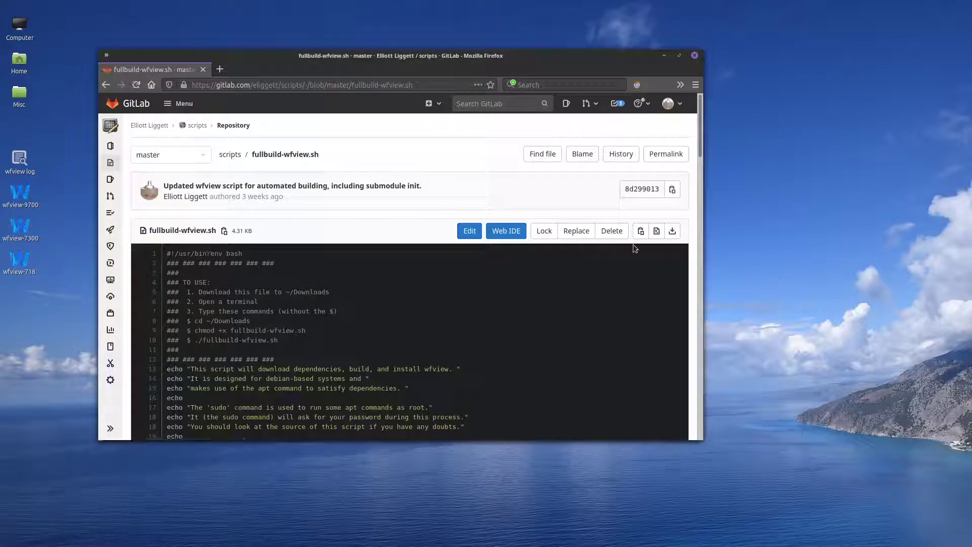
# Download and save fullbuild-wfview.sh from GitLab, then check Firefox's recent downloads list
pyautogui.click(672, 234)
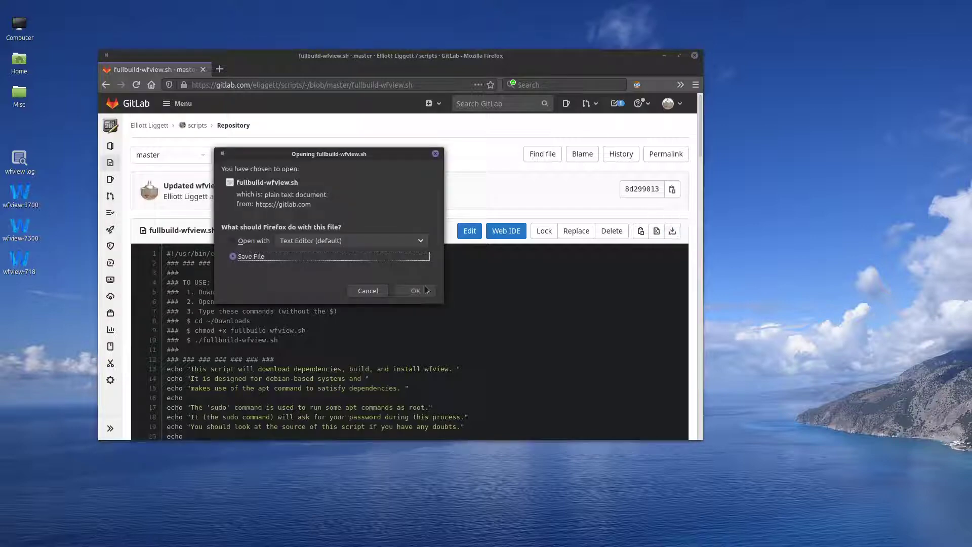
pyautogui.click(421, 291)
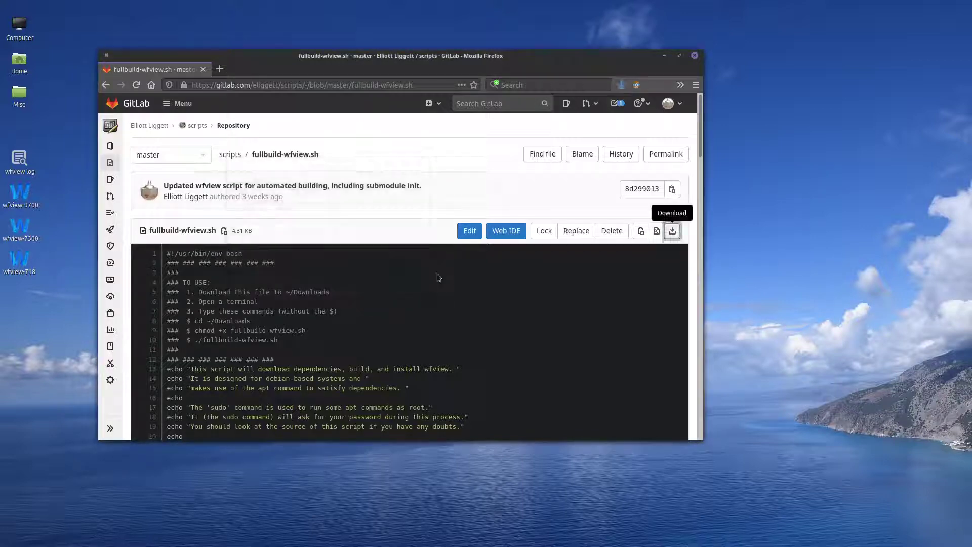
pyautogui.click(621, 87)
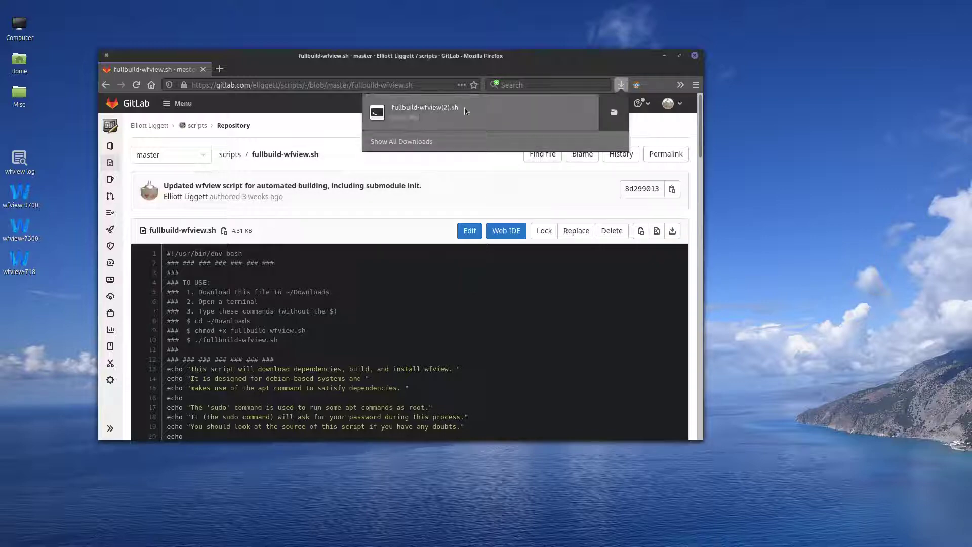
pyautogui.click(624, 86)
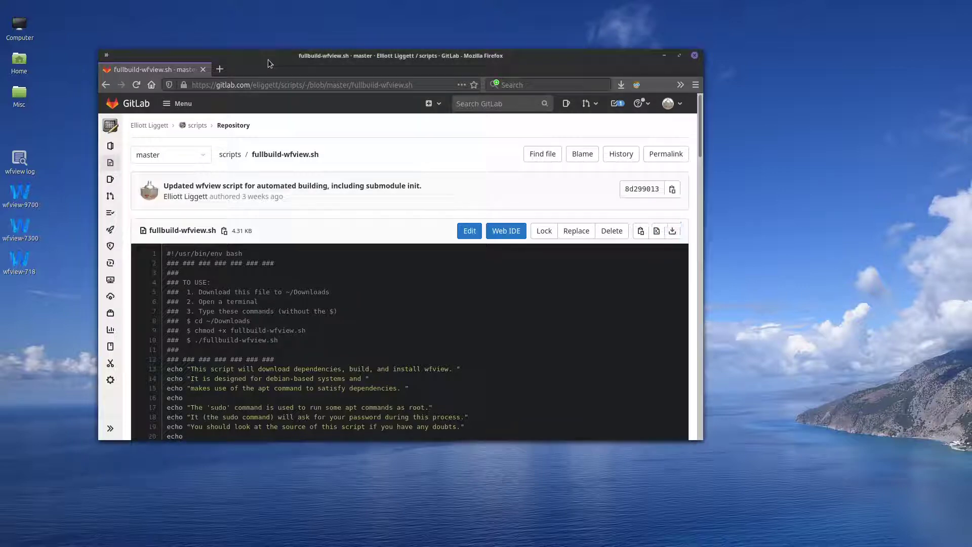
# Open a new terminal at the upper left and return the browser to the wfview Download page
pyautogui.hotkey('ctrl', 'alt', 't')
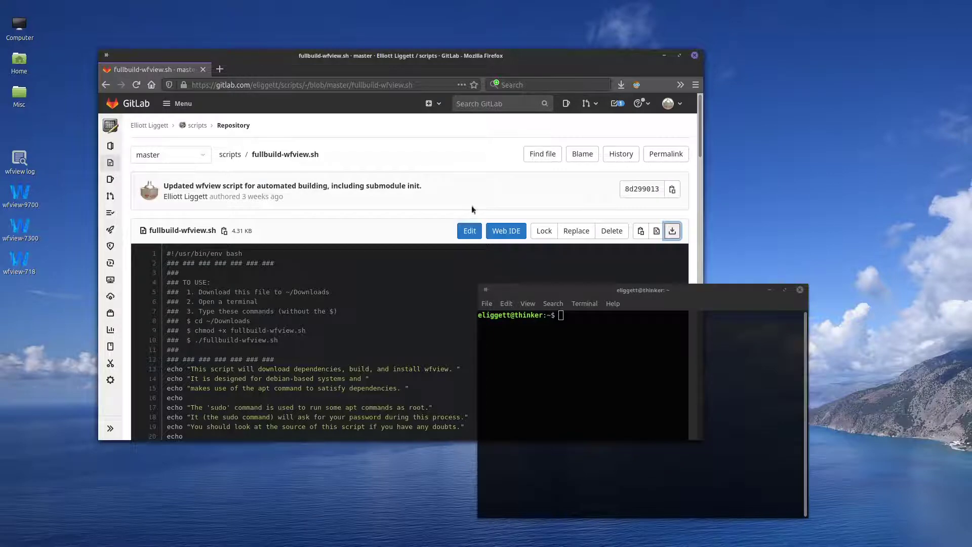
pyautogui.moveTo(592, 347); pyautogui.dragTo(127, 111)
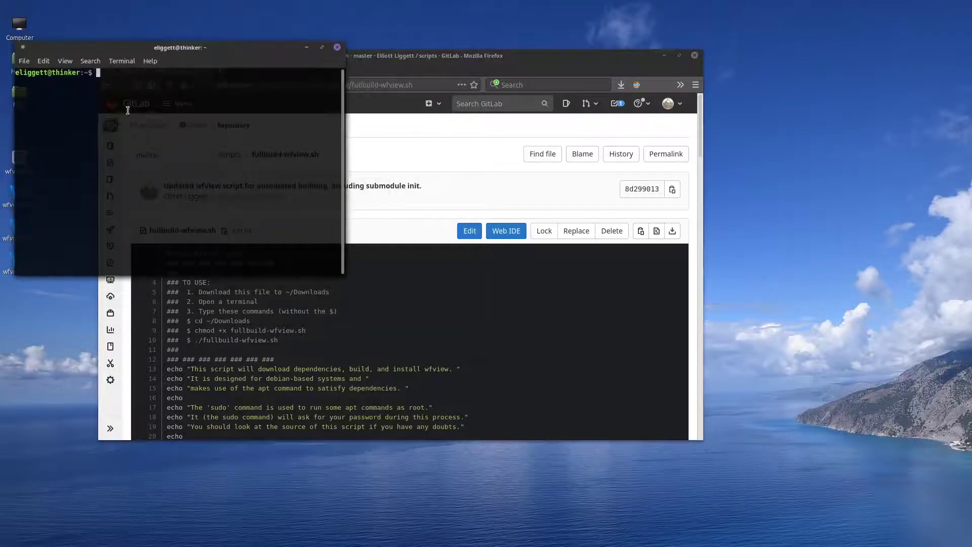
pyautogui.moveTo(426, 56); pyautogui.dragTo(692, 48)
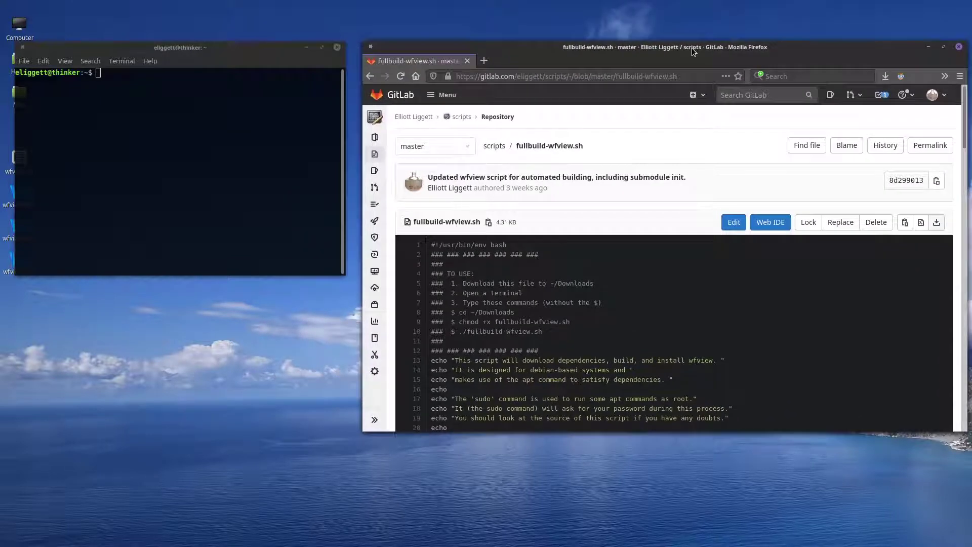
pyautogui.click(936, 221)
pyautogui.click(370, 77)
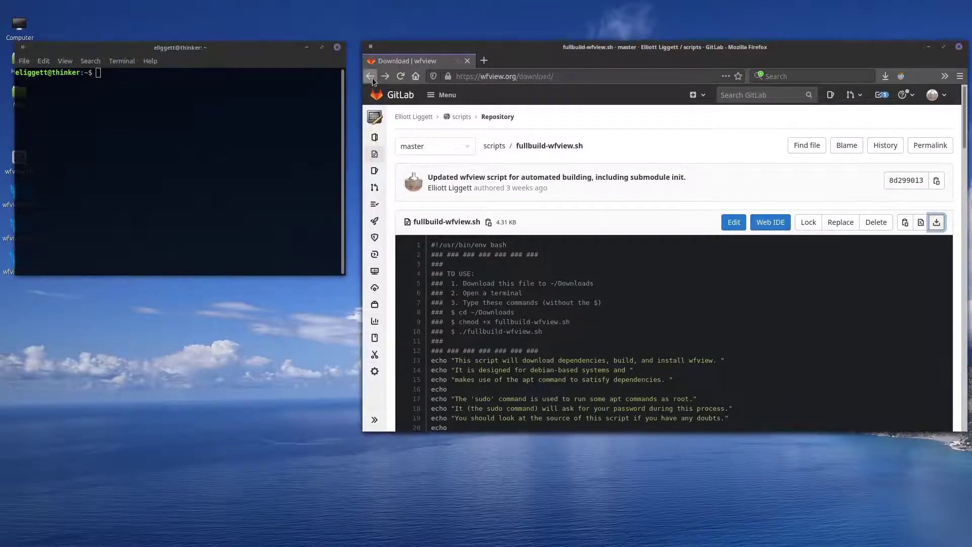
# Enlarge the terminal text twice, fit both windows side by side, and select the cd ~/Downloads command
pyautogui.click(248, 162)
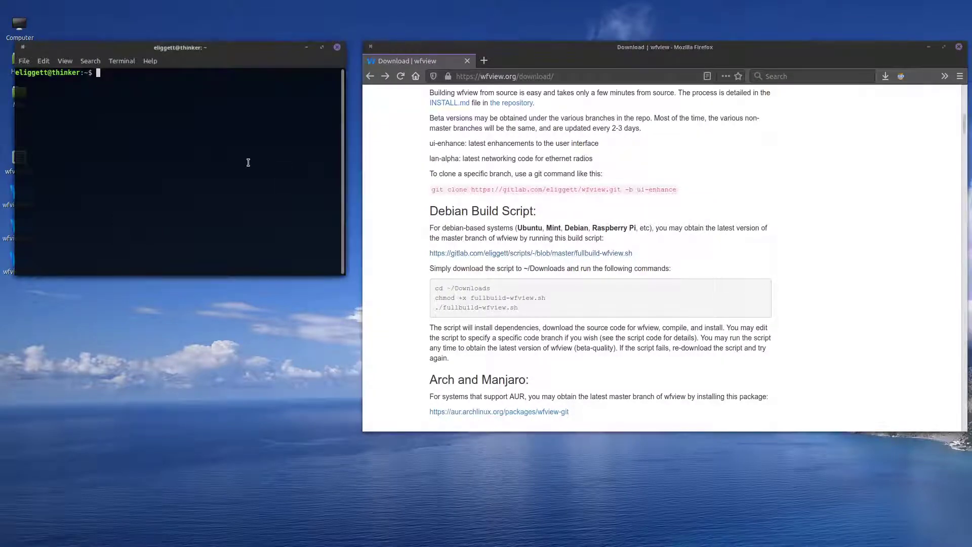
pyautogui.hotkey('ctrl', '+')
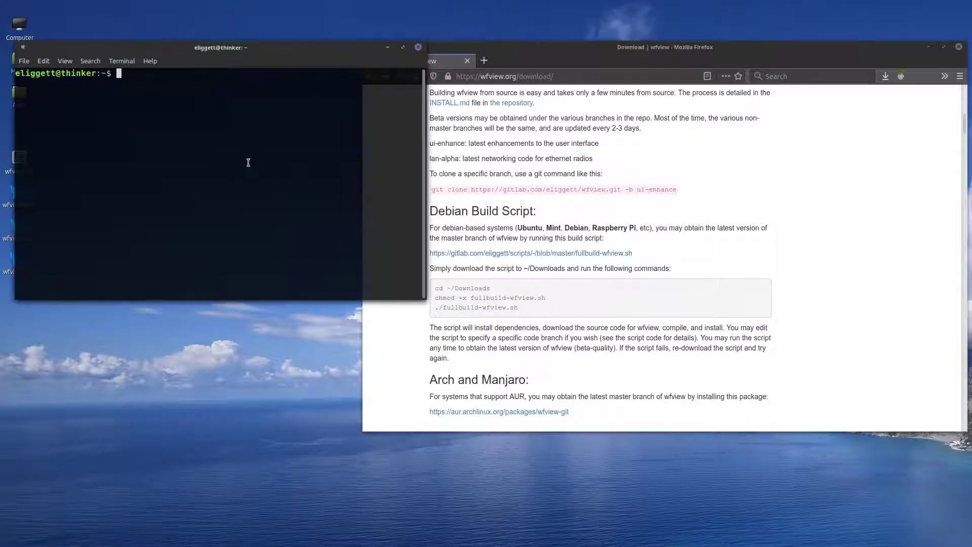
pyautogui.hotkey('ctrl', '+')
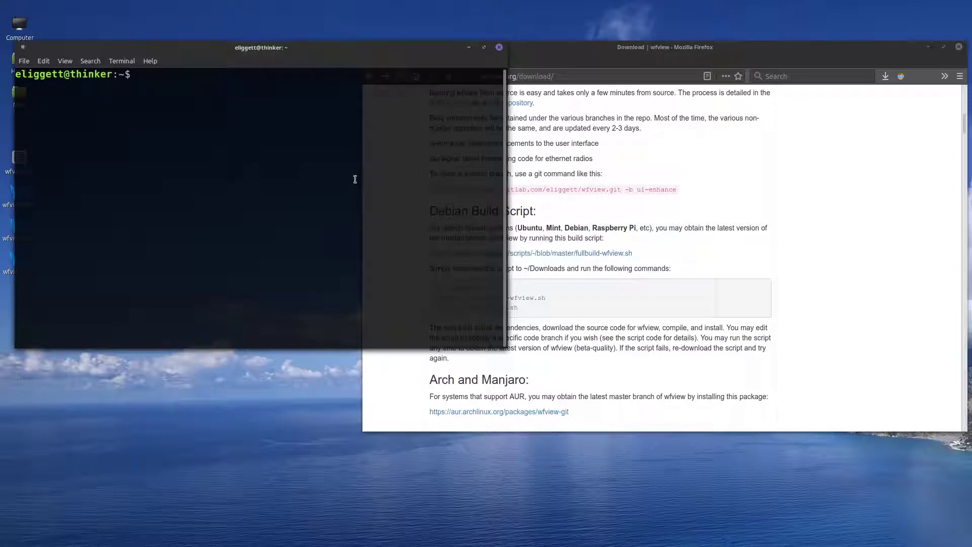
pyautogui.moveTo(505, 223); pyautogui.dragTo(305, 222)
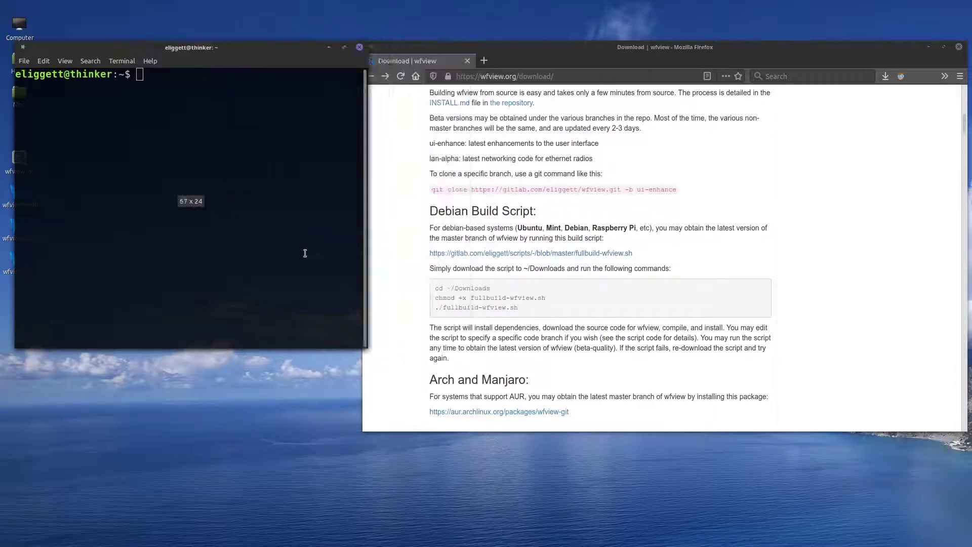
pyautogui.moveTo(363, 395); pyautogui.dragTo(397, 390)
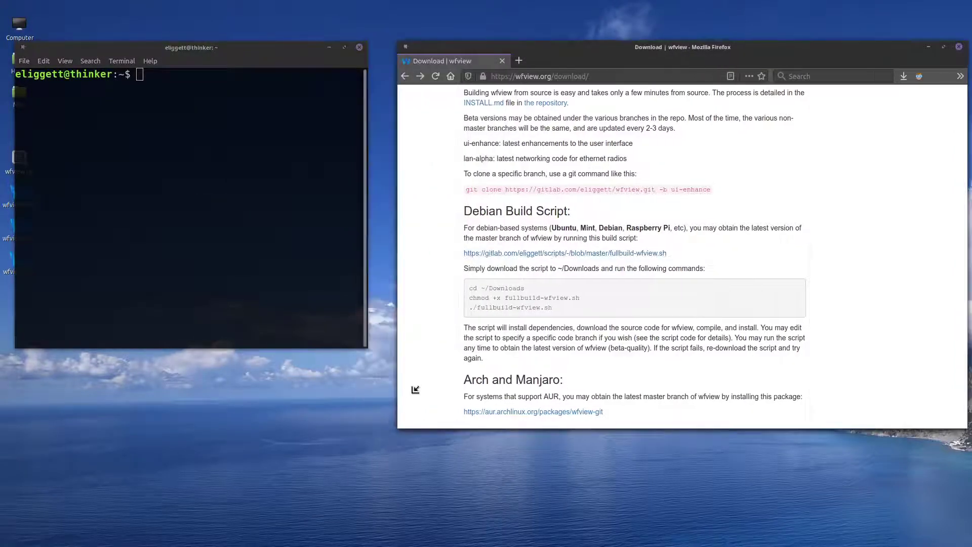
pyautogui.click(326, 319)
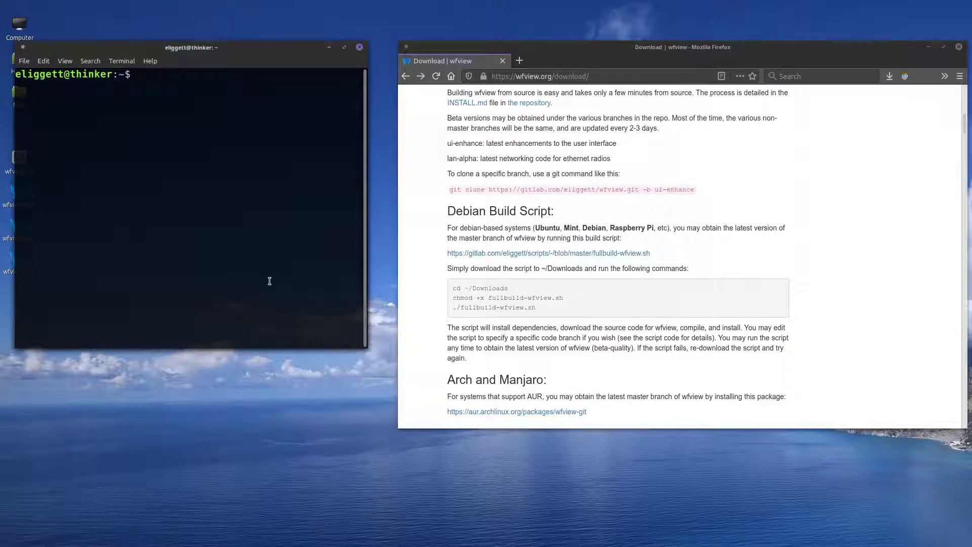
pyautogui.moveTo(452, 287); pyautogui.dragTo(507, 289)
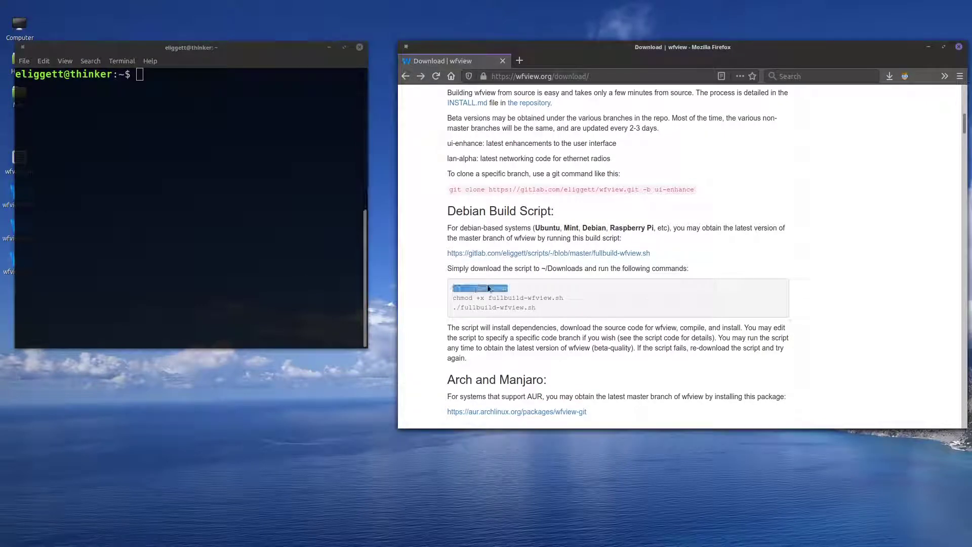
# Paste and run cd ~/Downloads in the terminal
pyautogui.click(211, 208)
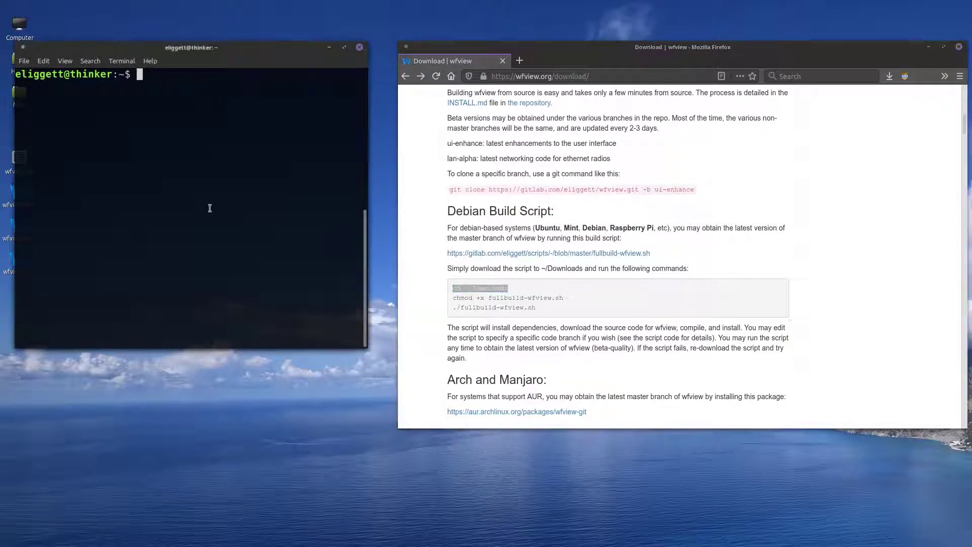
pyautogui.middleClick(210, 208)
pyautogui.press('Return')
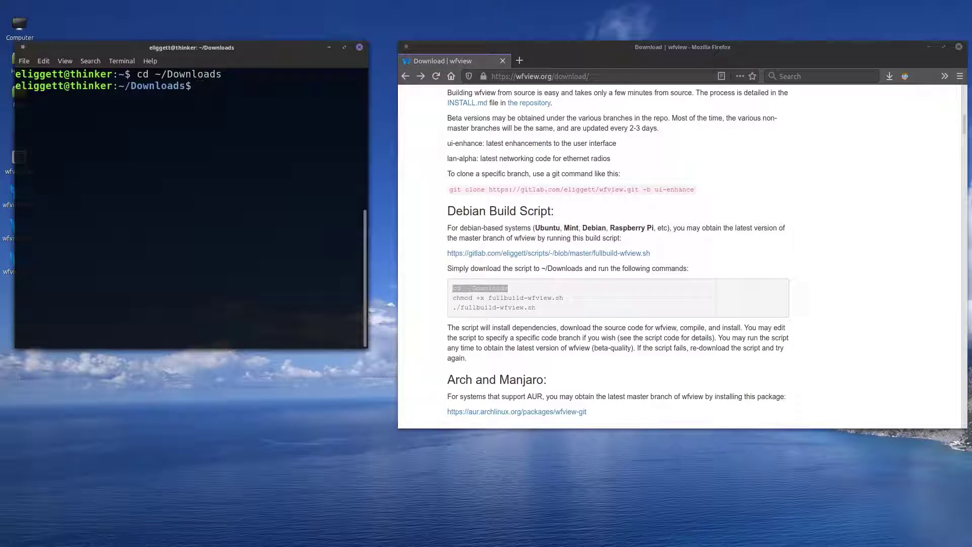
# Copy chmod +x fullbuild-wfview.sh from the page and run it in the terminal
pyautogui.click(500, 298)
pyautogui.tripleClick(500, 299)
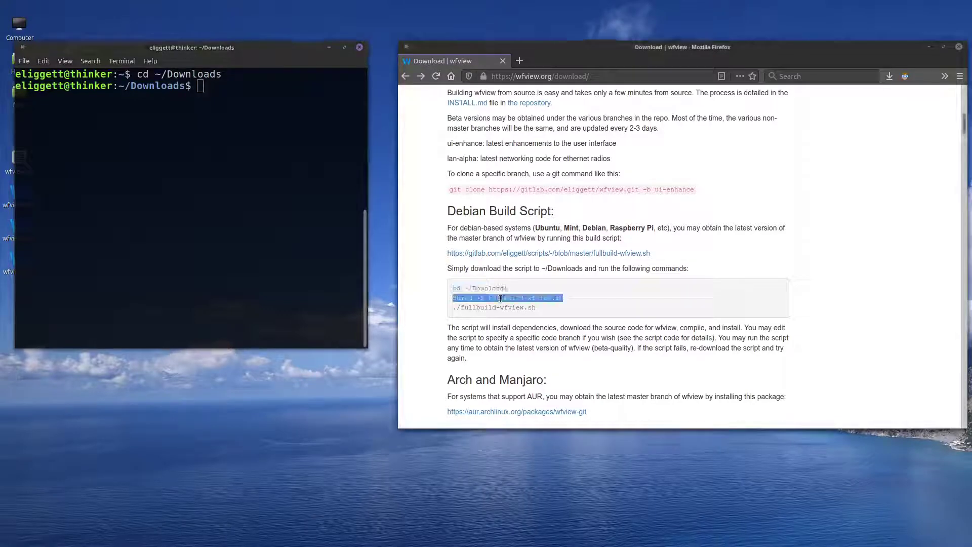
pyautogui.click(216, 208)
pyautogui.middleClick(216, 209)
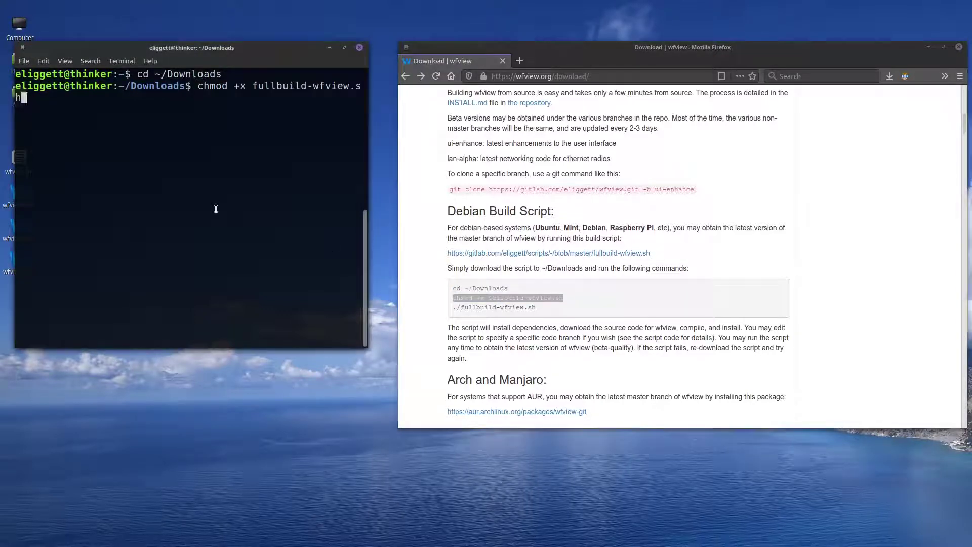
pyautogui.press('Return')
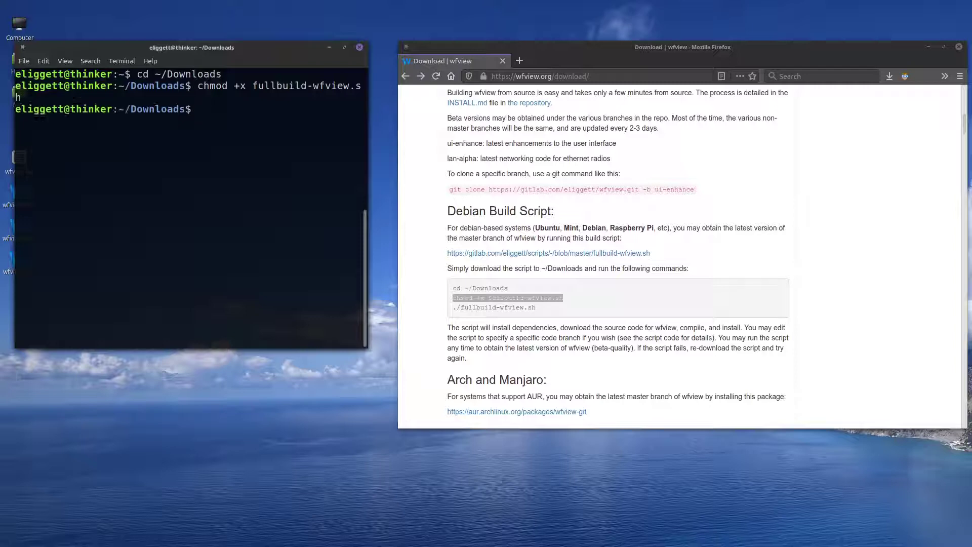
# Copy the ./fullbuild-wfview.sh line from the page and paste it at the prompt
pyautogui.click(495, 307)
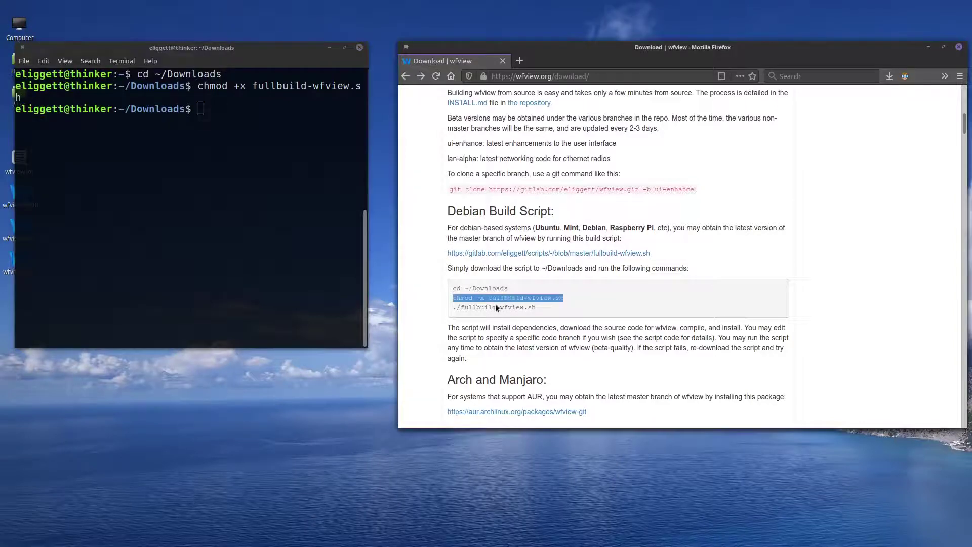
pyautogui.tripleClick(495, 307)
pyautogui.click(223, 225)
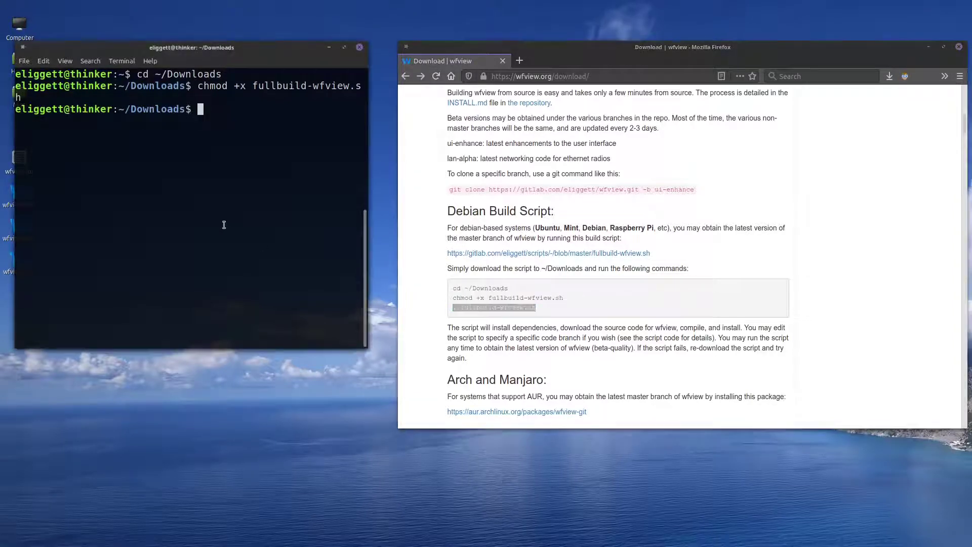
pyautogui.middleClick(224, 225)
# Run the build script, answer y to install dependencies, enter the sudo password, and enlarge the terminal
pyautogui.press('Return')
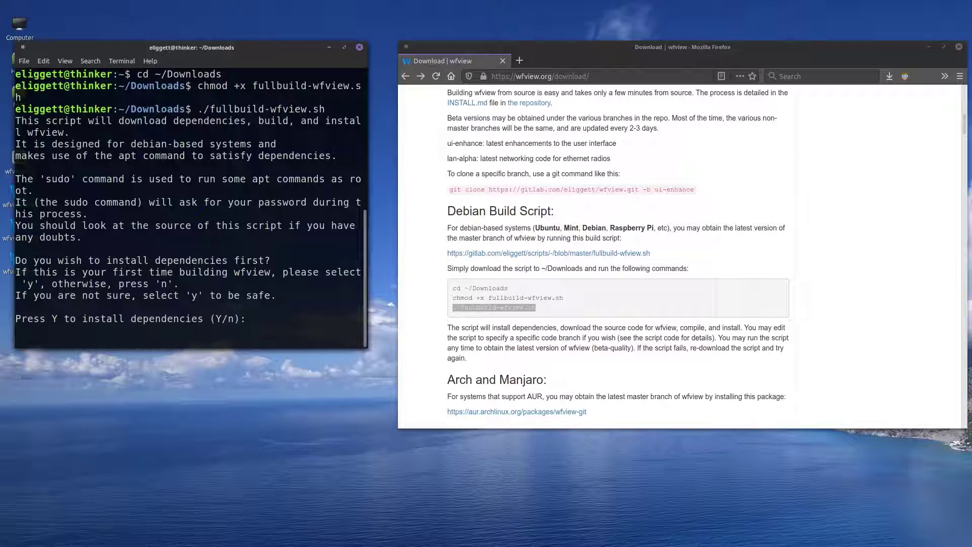
pyautogui.write('y')
pyautogui.press('Return')
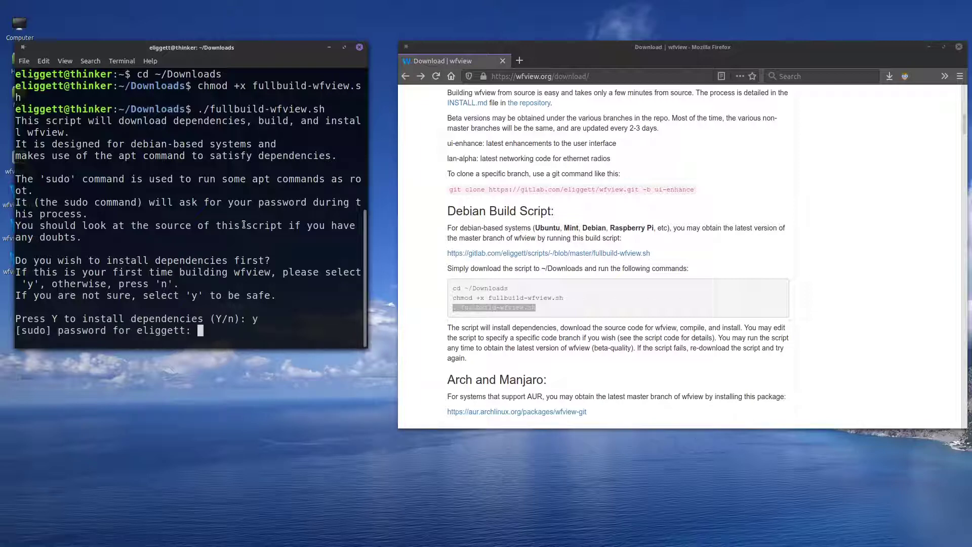
pyautogui.write('*********')
pyautogui.press('Return')
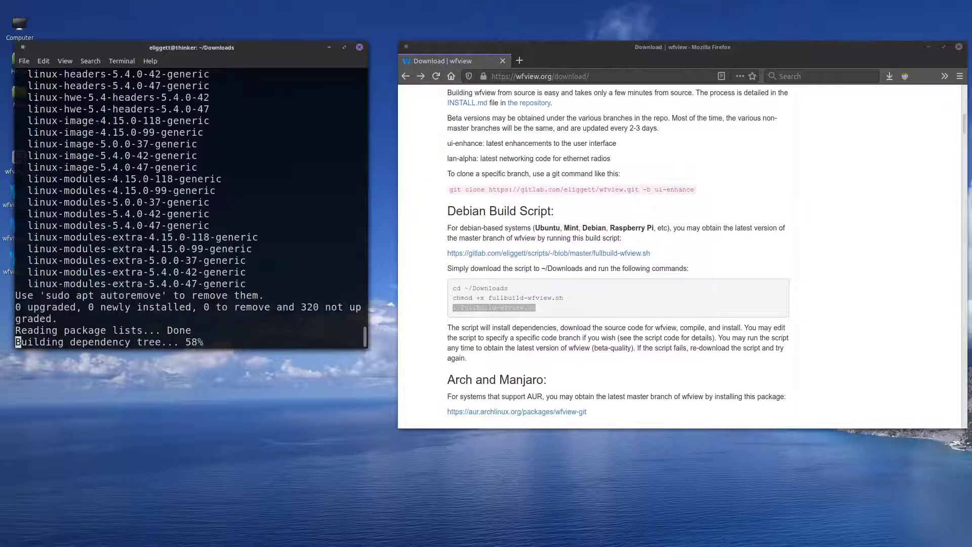
pyautogui.hotkey('ctrl', '+')
pyautogui.moveTo(629, 542); pyautogui.dragTo(722, 506)
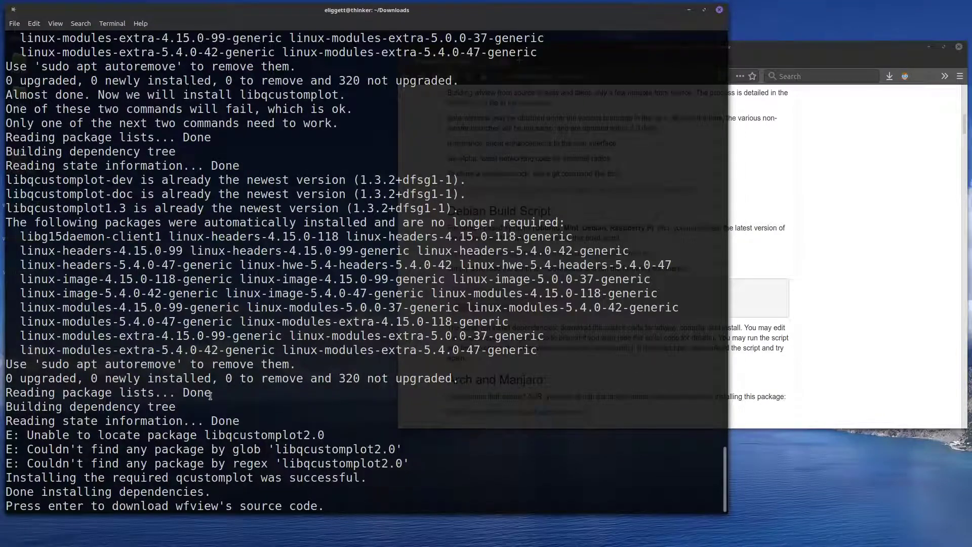
# Inspect the libqcustomplot2.0 and libqcustomplot-dev package names, then continue to download wfview's source
pyautogui.doubleClick(292, 449)
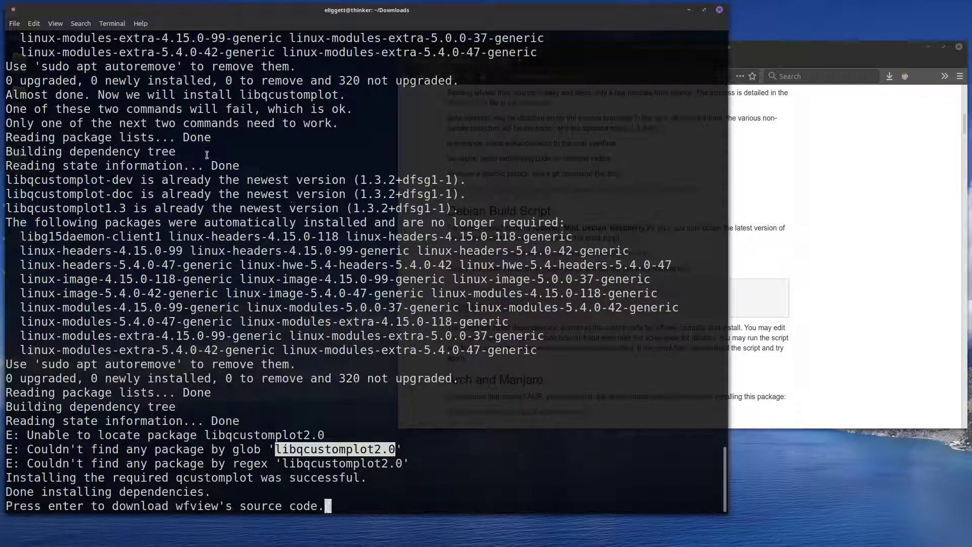
pyautogui.doubleClick(63, 180)
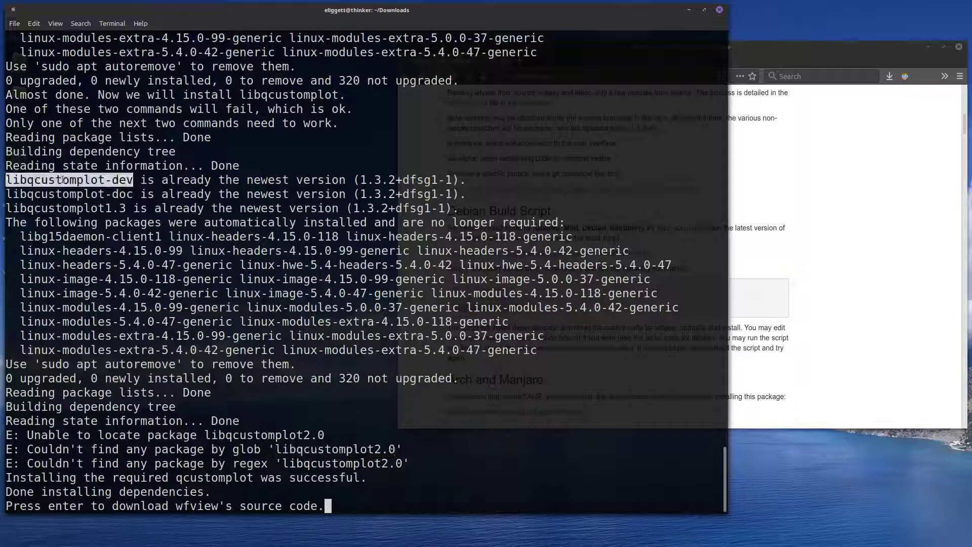
pyautogui.click(294, 238)
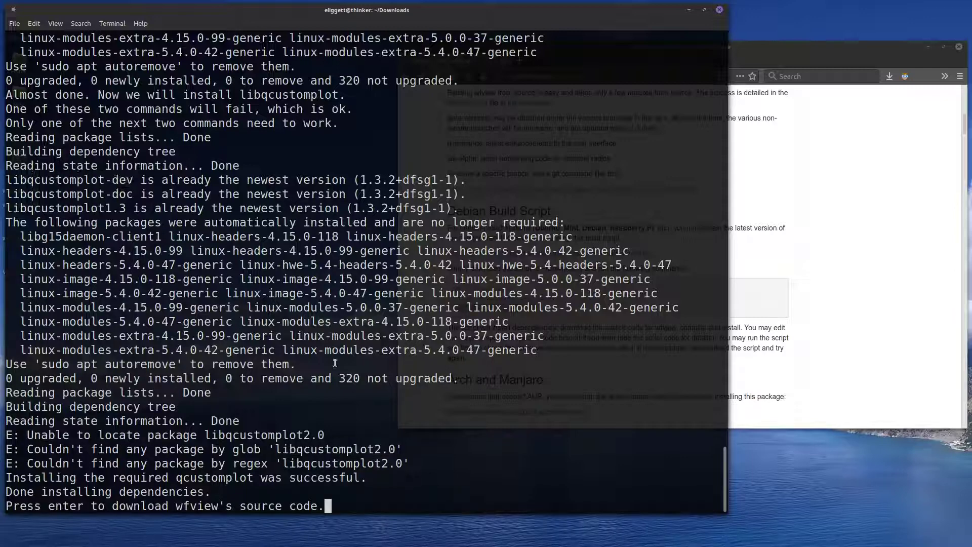
pyautogui.doubleClick(342, 450)
pyautogui.doubleClick(81, 185)
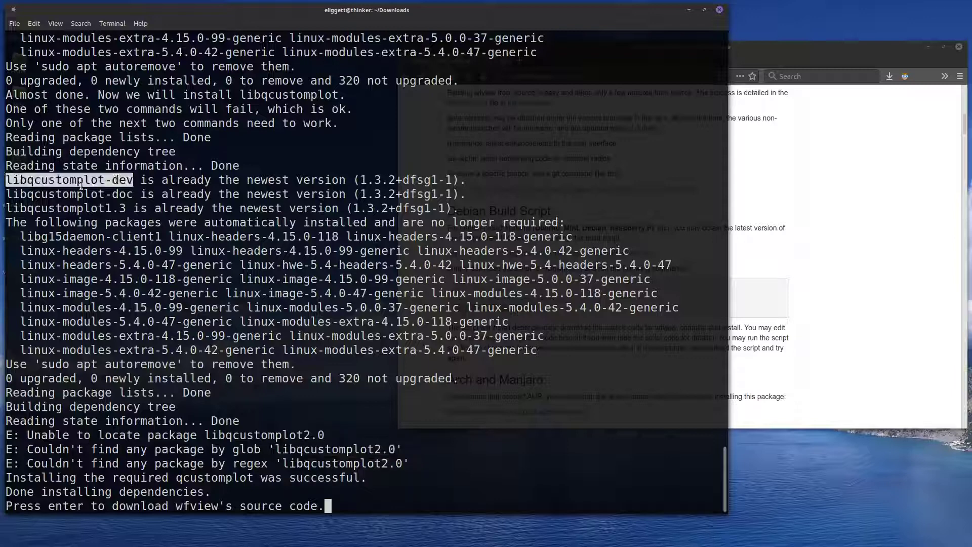
pyautogui.click(286, 268)
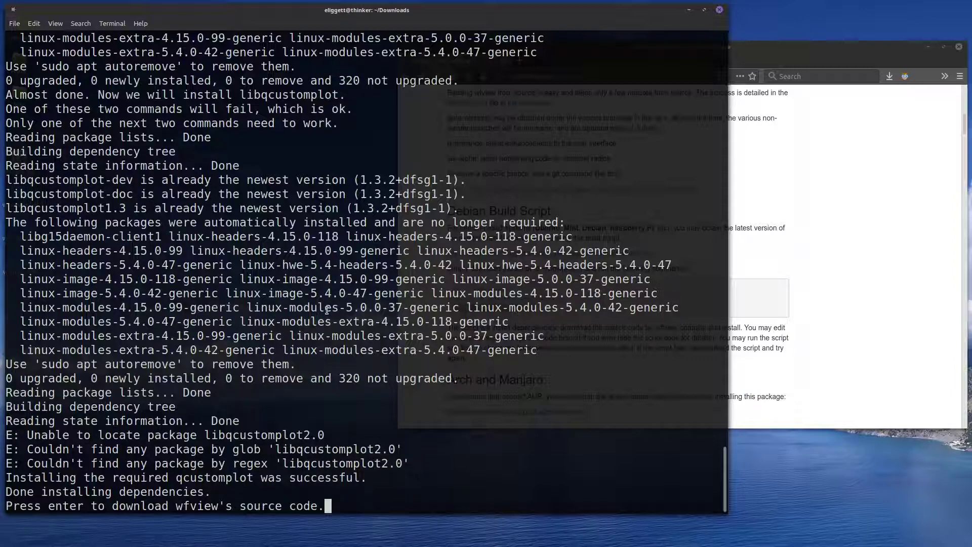
pyautogui.press('Return')
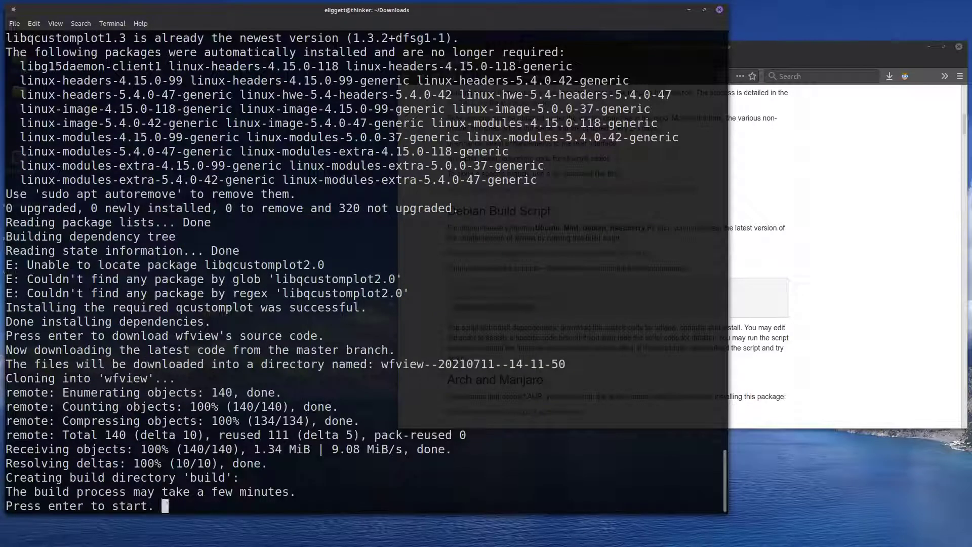
# Compile wfview, answer y to install its files into the system, and close the terminal
pyautogui.press('Return')
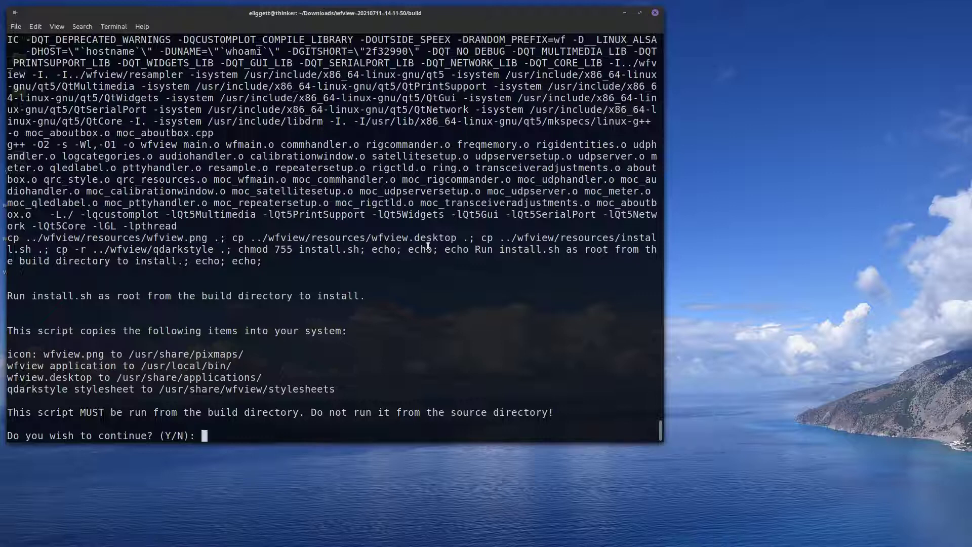
pyautogui.write('y')
pyautogui.press('Return')
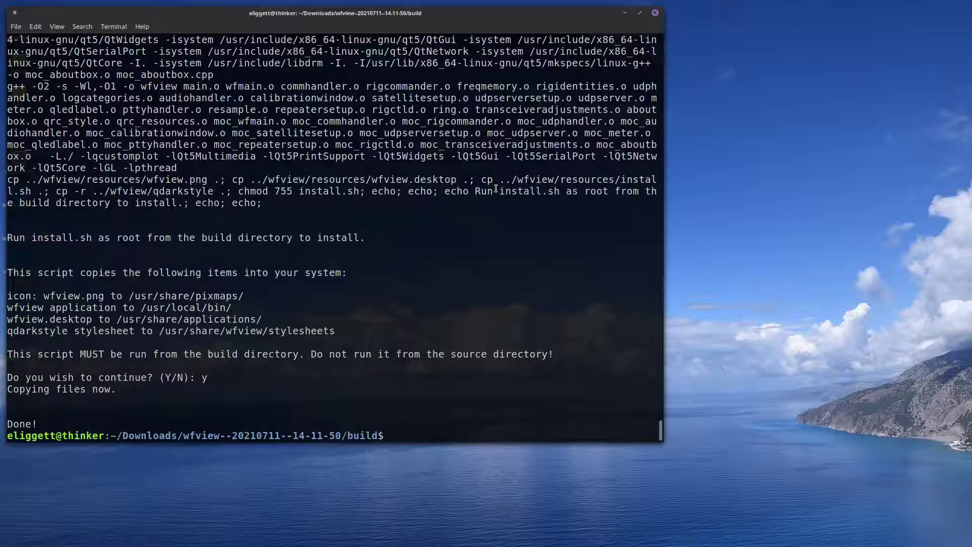
pyautogui.click(654, 13)
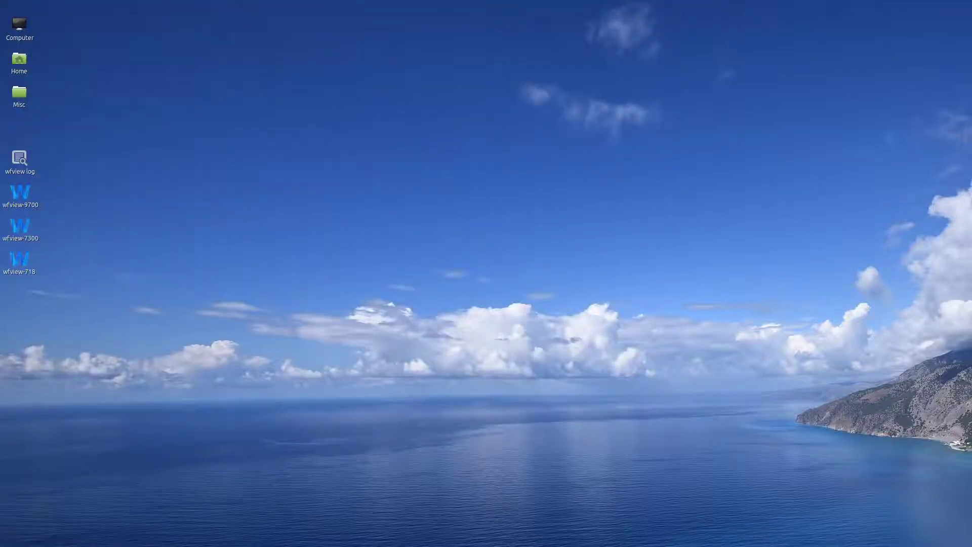
# Search the Cinnamon menu for 'wfvi' and launch wfview from the results
pyautogui.press('super')
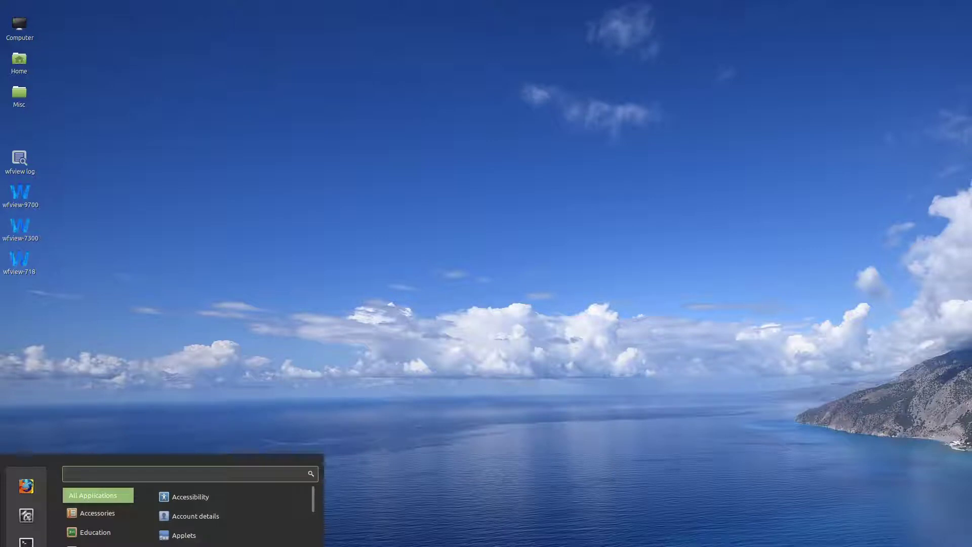
pyautogui.write('wfvi')
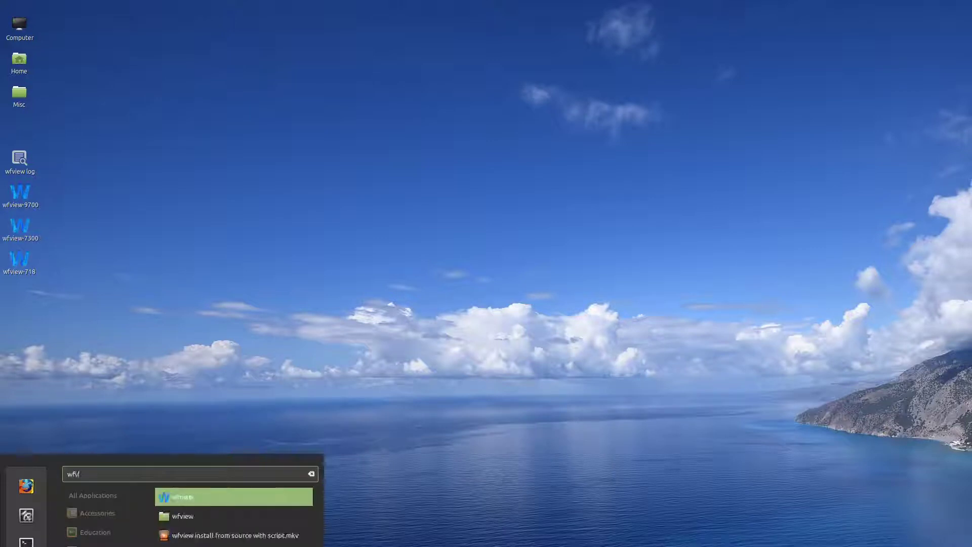
pyautogui.click(183, 498)
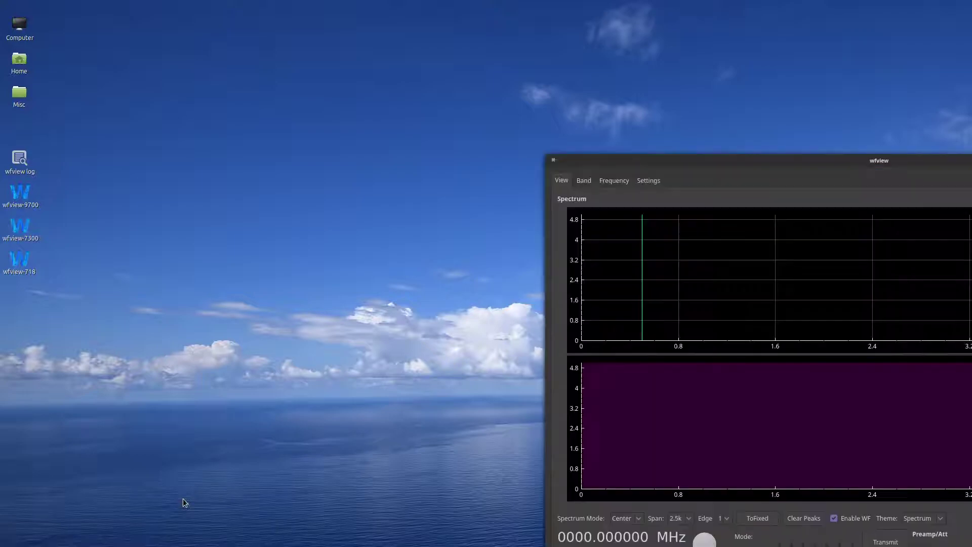
# Move the wfview window to the upper left and drag the AF gain slider down to 0%
pyautogui.moveTo(688, 158); pyautogui.dragTo(172, 20)
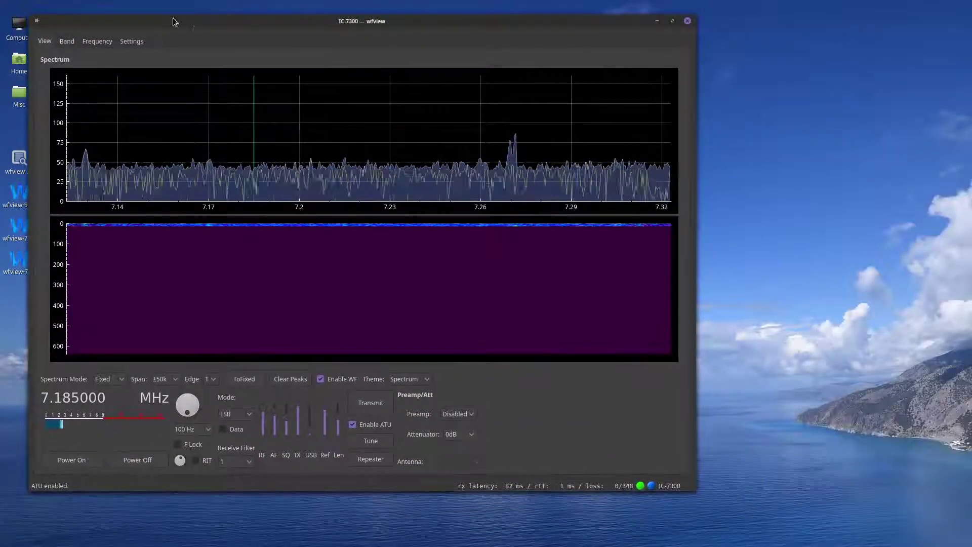
pyautogui.click(275, 421)
pyautogui.moveTo(274, 421); pyautogui.dragTo(275, 438)
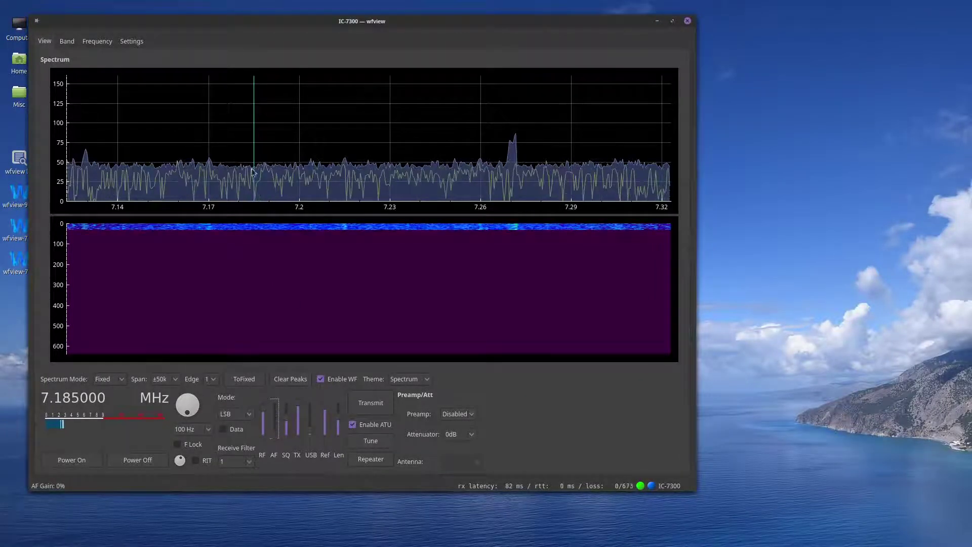